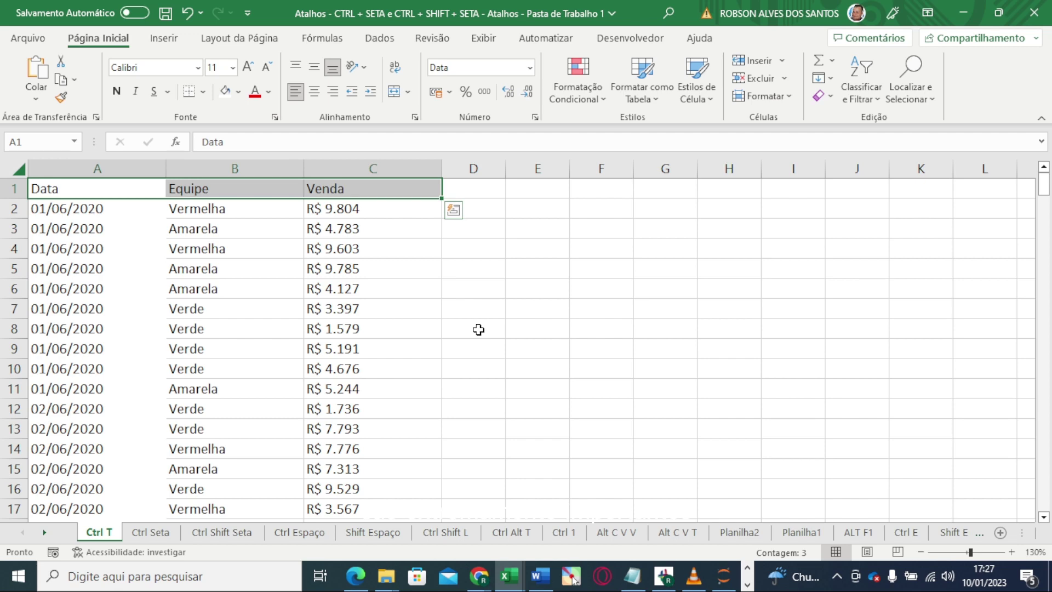
Step: Check the table's extent with Ctrl+arrow jumps from A1 to row 250 and column C, returning to A1
click(512, 328)
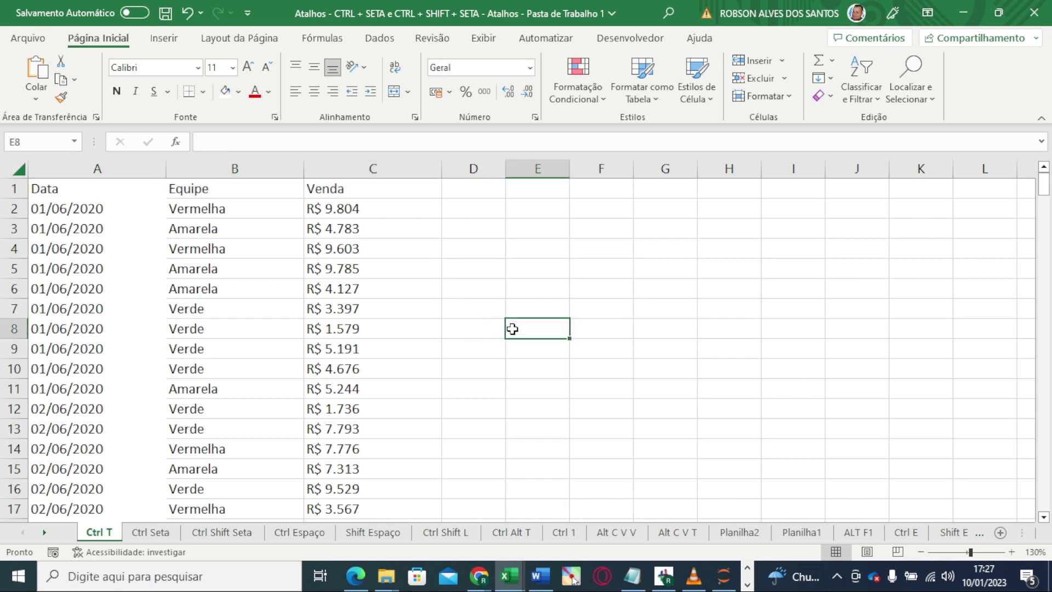
click(97, 193)
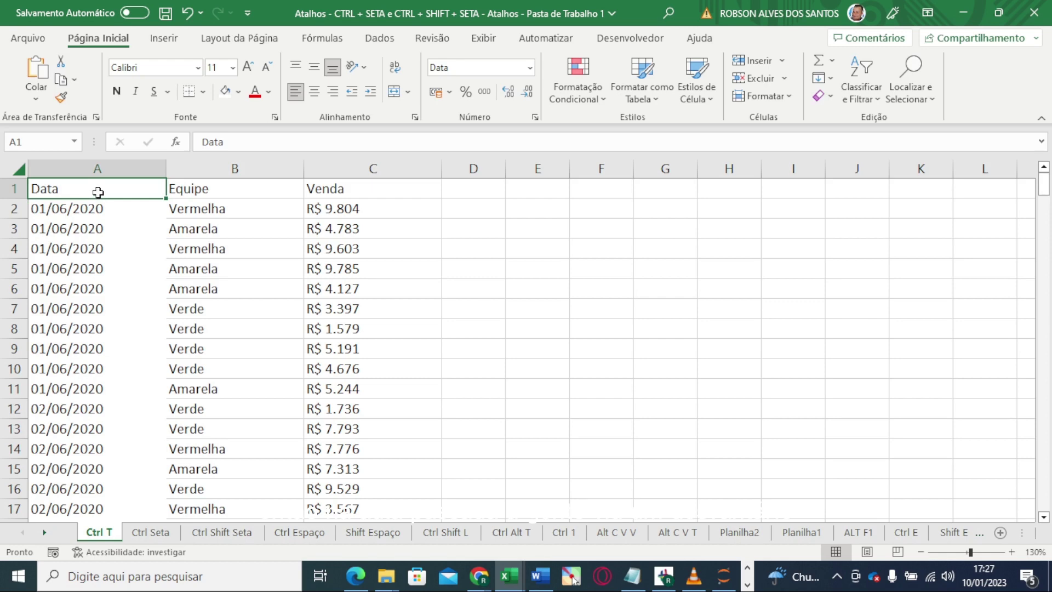
key(ctrl+Right)
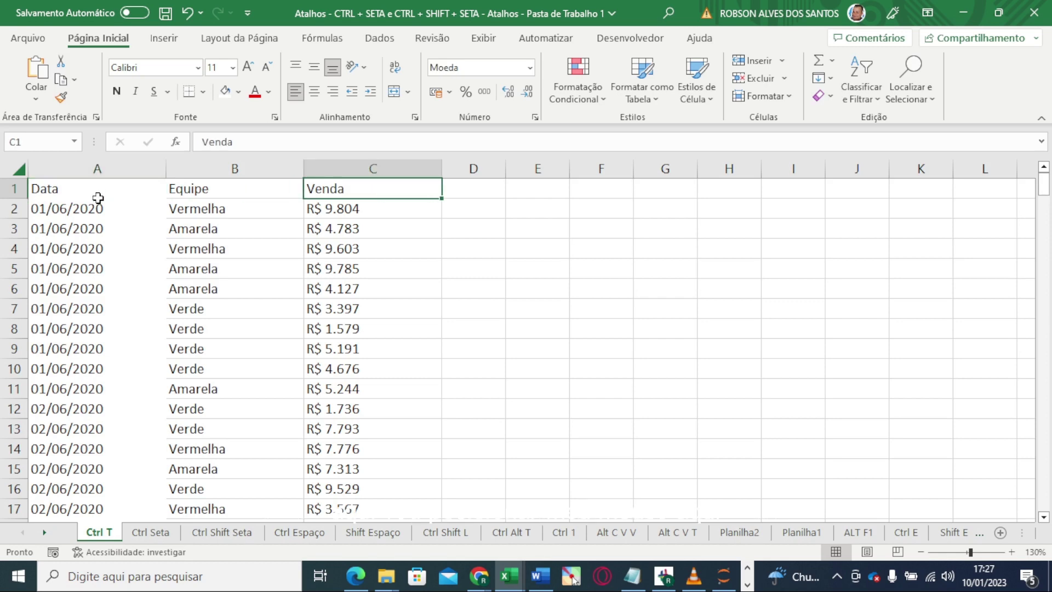
key(ctrl+Left)
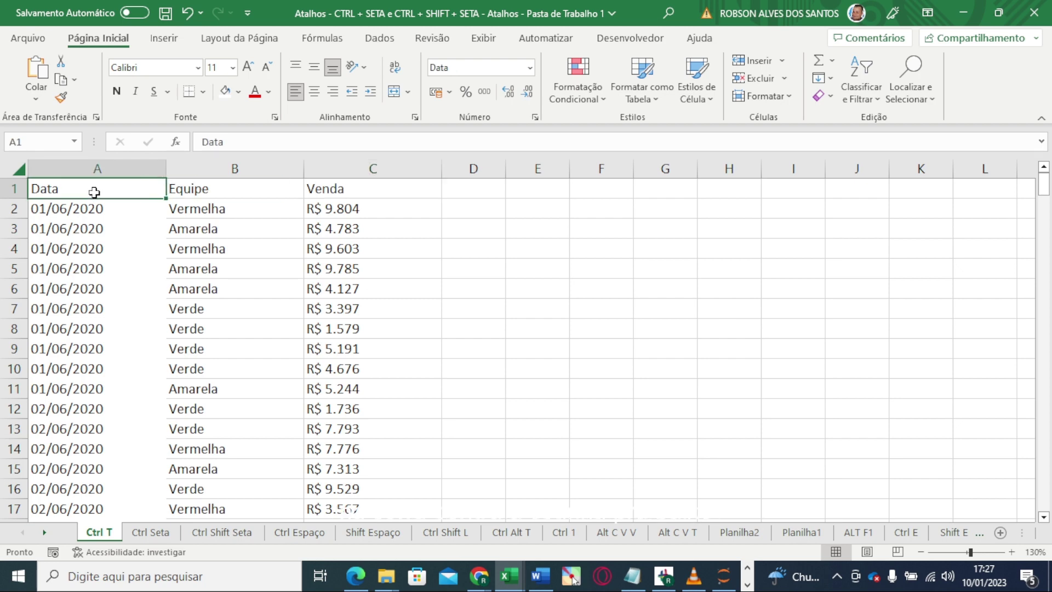
key(ctrl+Down)
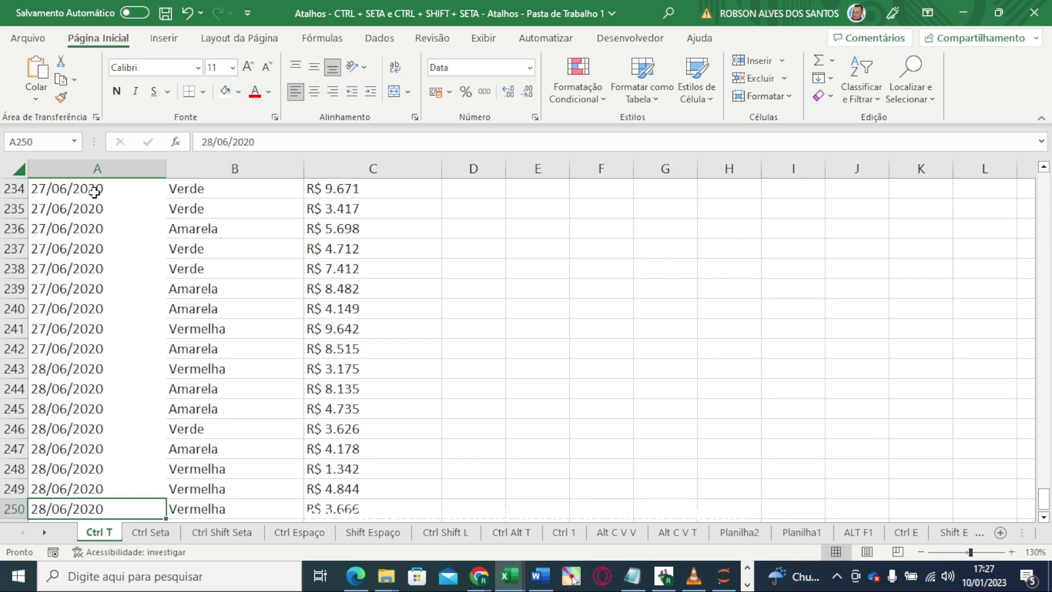
key(ctrl+Right)
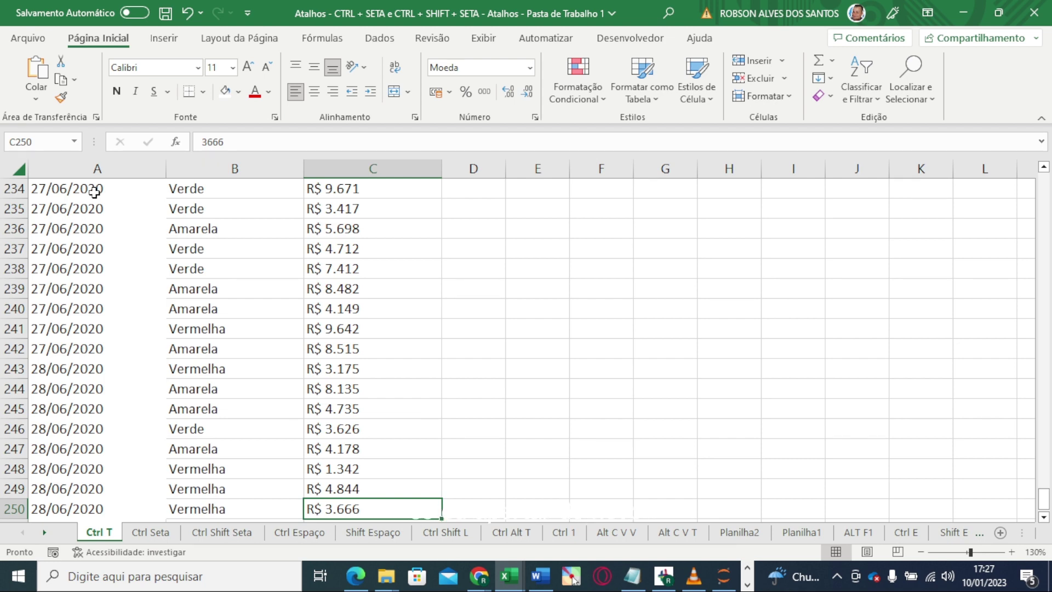
key(ctrl+Right)
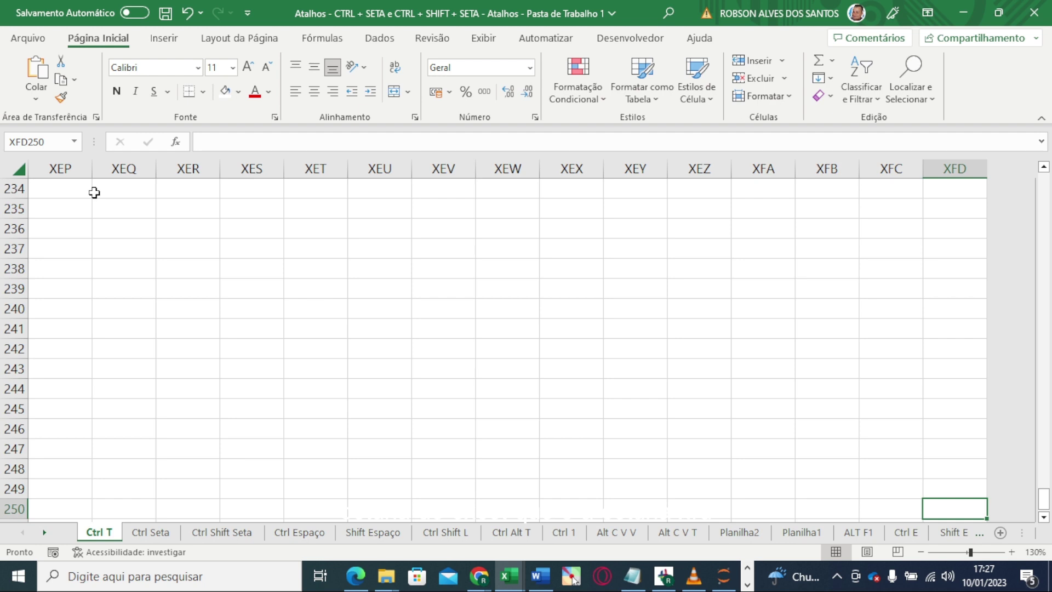
key(ctrl+Left)
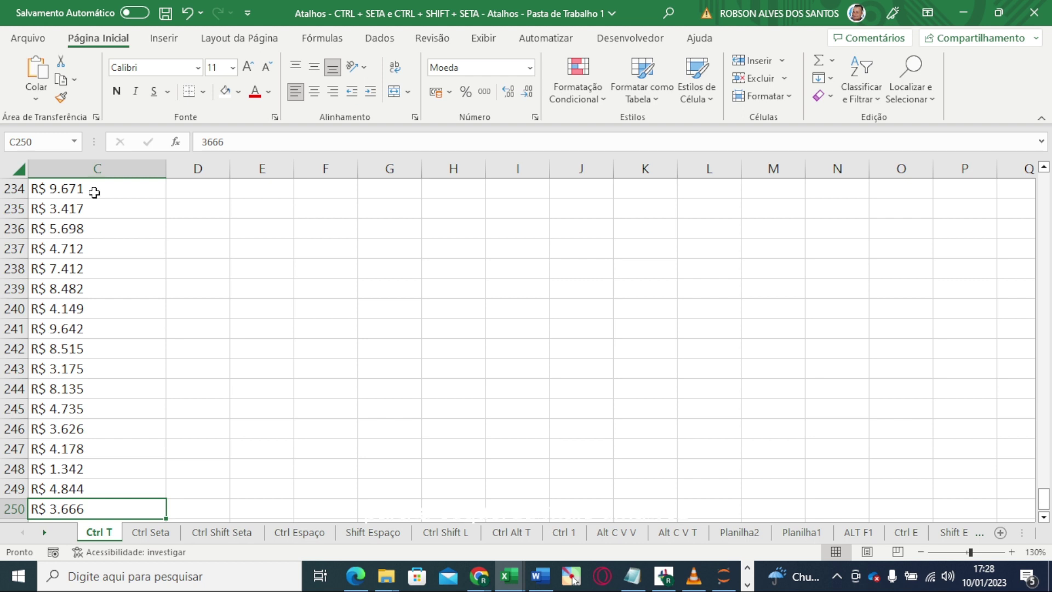
key(ctrl+Left)
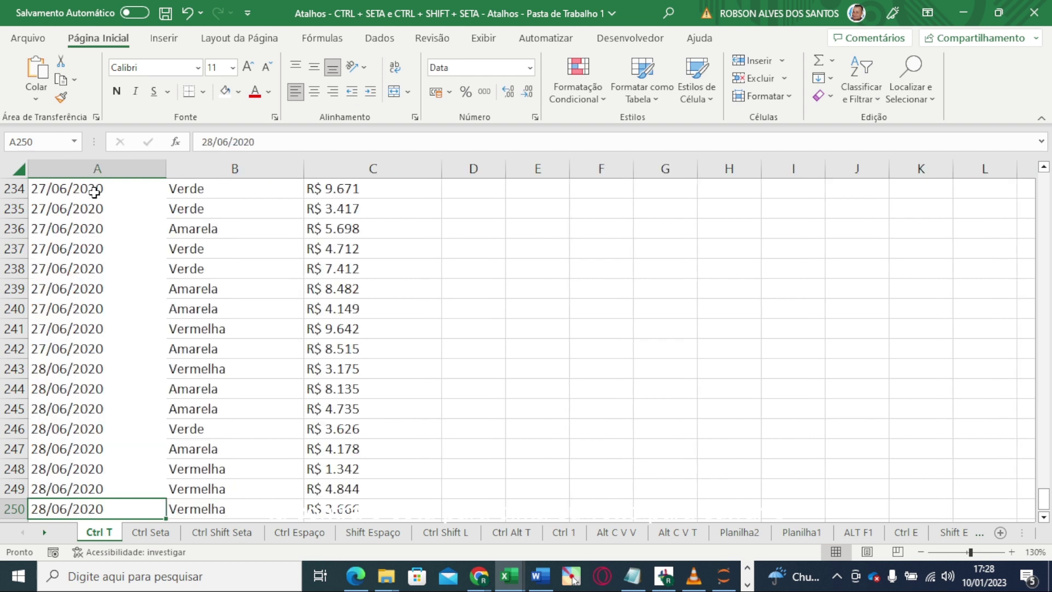
key(ctrl+Up)
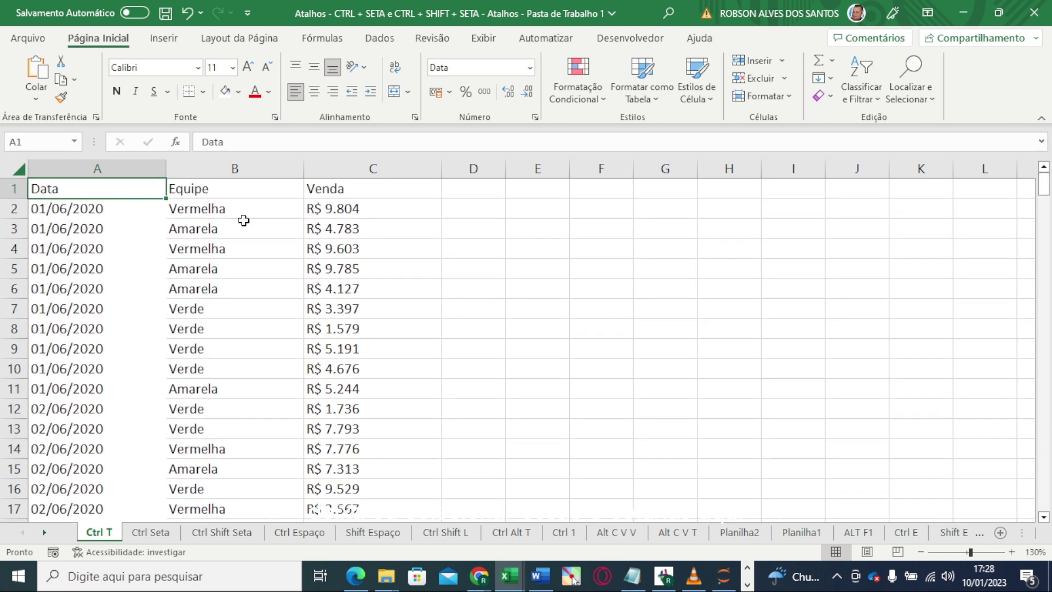
Step: Select header cells A1:C1 and name them TÍTULO in the Name Box
click(89, 246)
drag(55, 188, 317, 182)
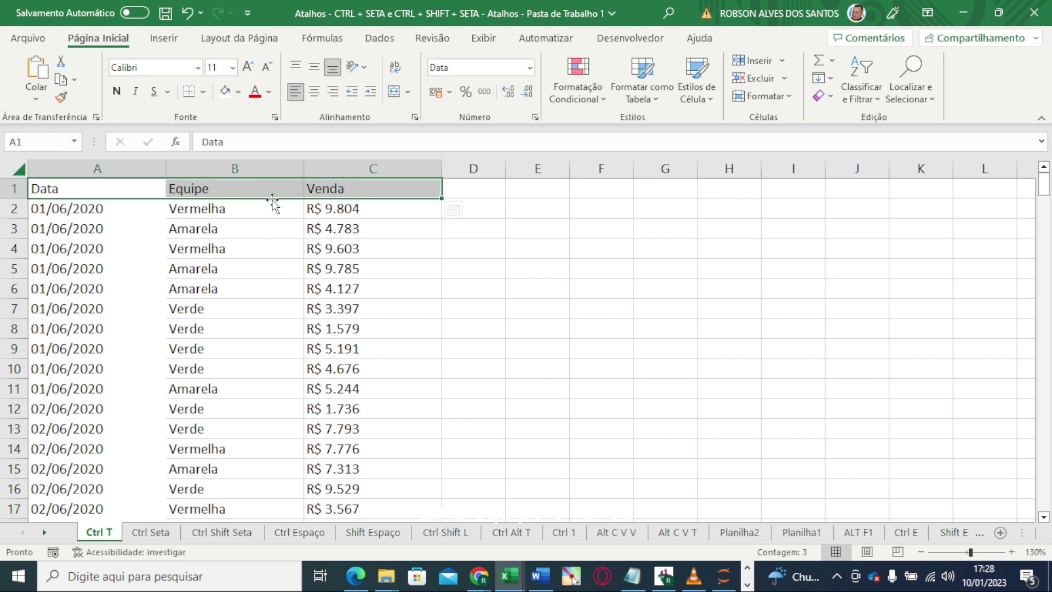
click(32, 142)
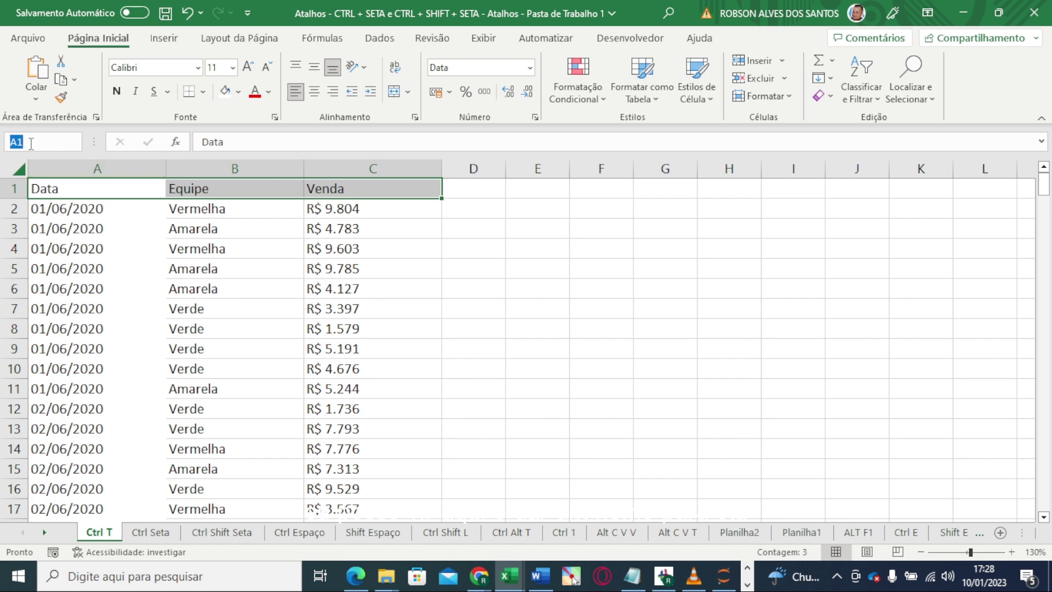
text(T)
text(ÍYULO)
key(BackSpace)
key(BackSpace)
key(BackSpace)
key(Return)
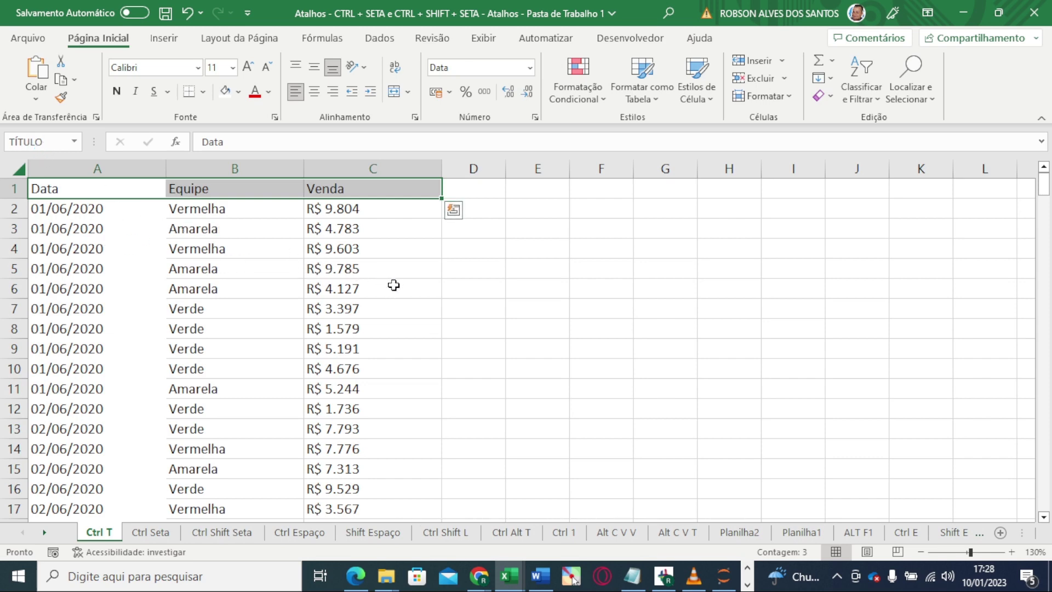
drag(394, 279, 395, 289)
Step: From A1, jump down to the last data row and bring up Ir para with Ctrl+G
click(239, 215)
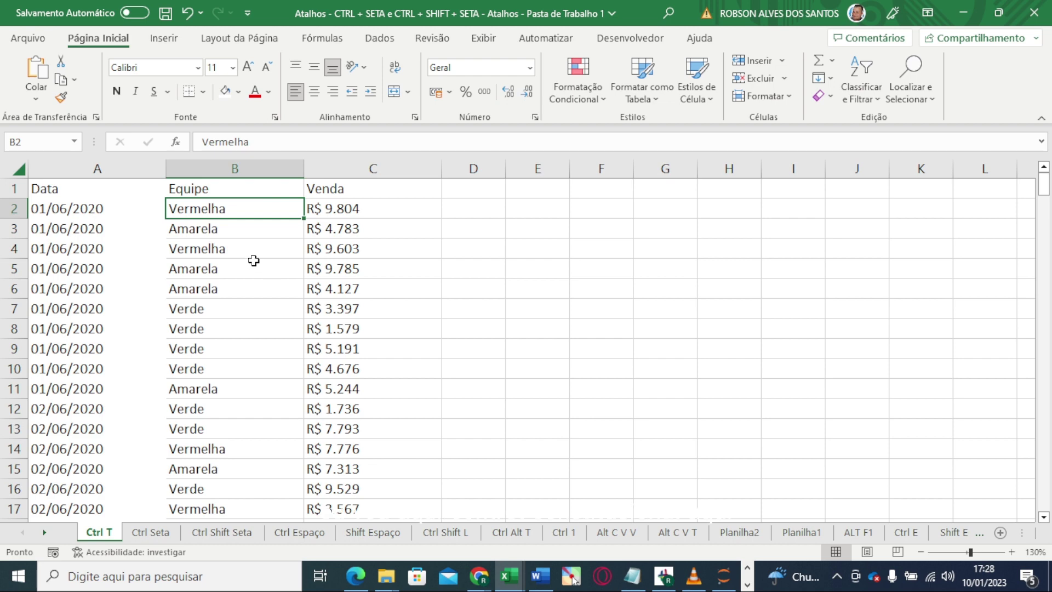
click(81, 183)
key(ctrl+Down)
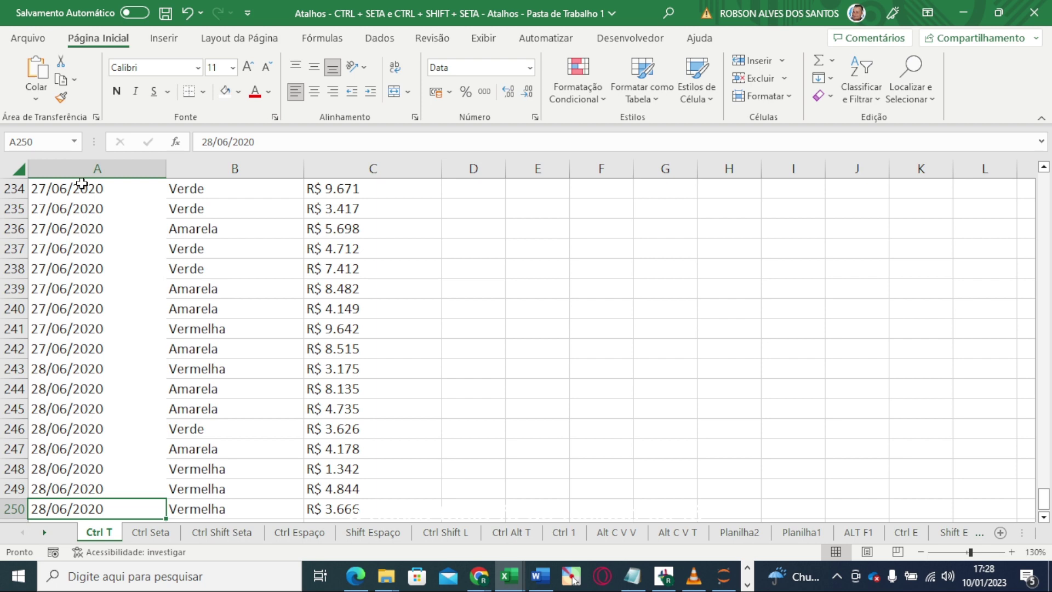
key(ctrl+g)
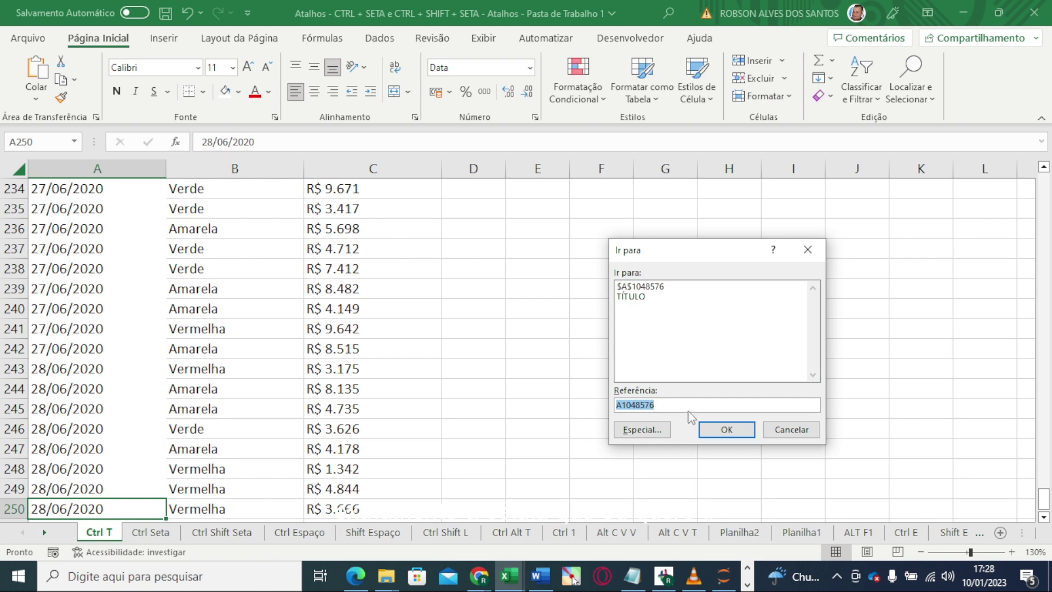
Step: Trim the Ir para reference to A1 and jump to cell A1
click(669, 405)
key(BackSpace)
key(BackSpace)
key(BackSpace)
key(BackSpace)
key(BackSpace)
key(BackSpace)
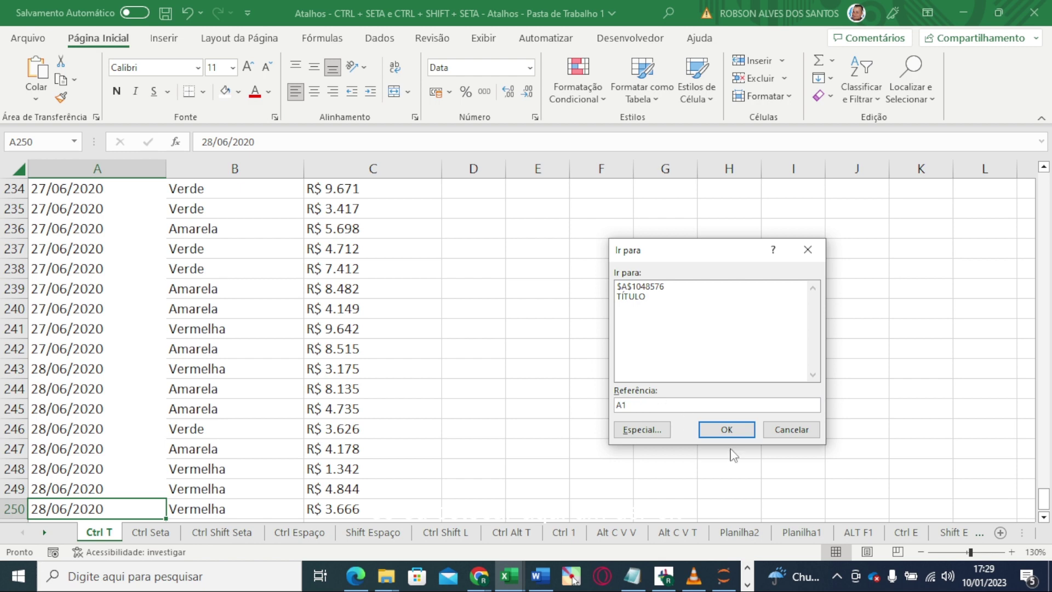
click(728, 433)
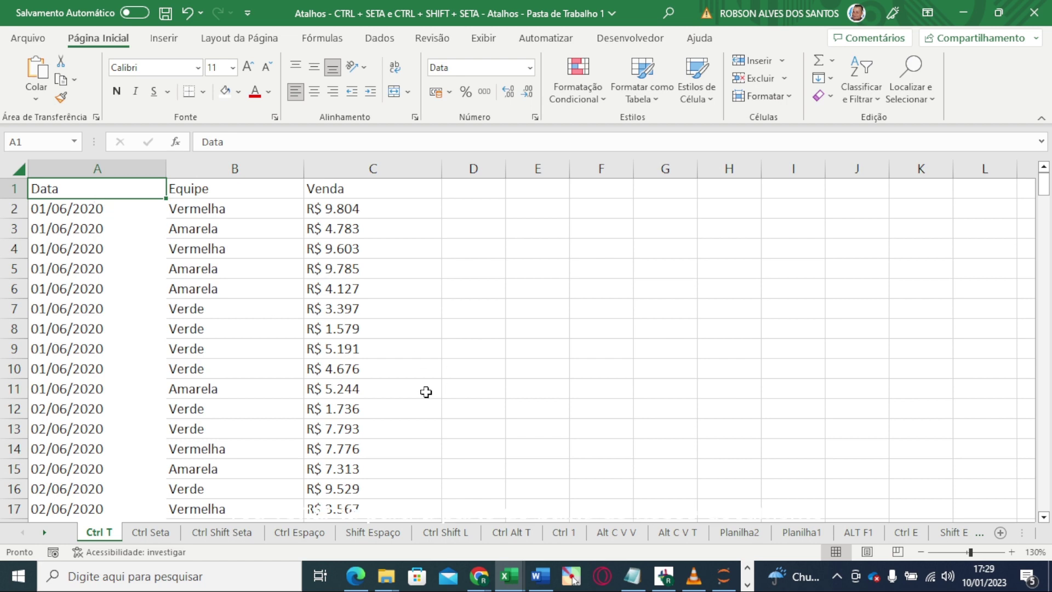
Step: From the last data row, use F5 to jump to the named range TÍTULO
key(ctrl+Down)
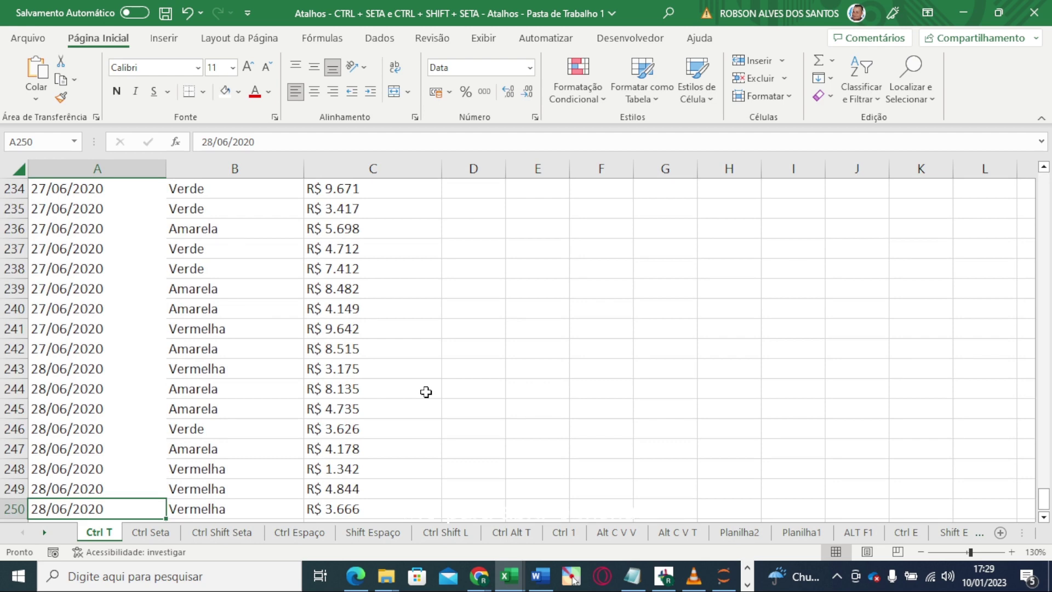
key(F5)
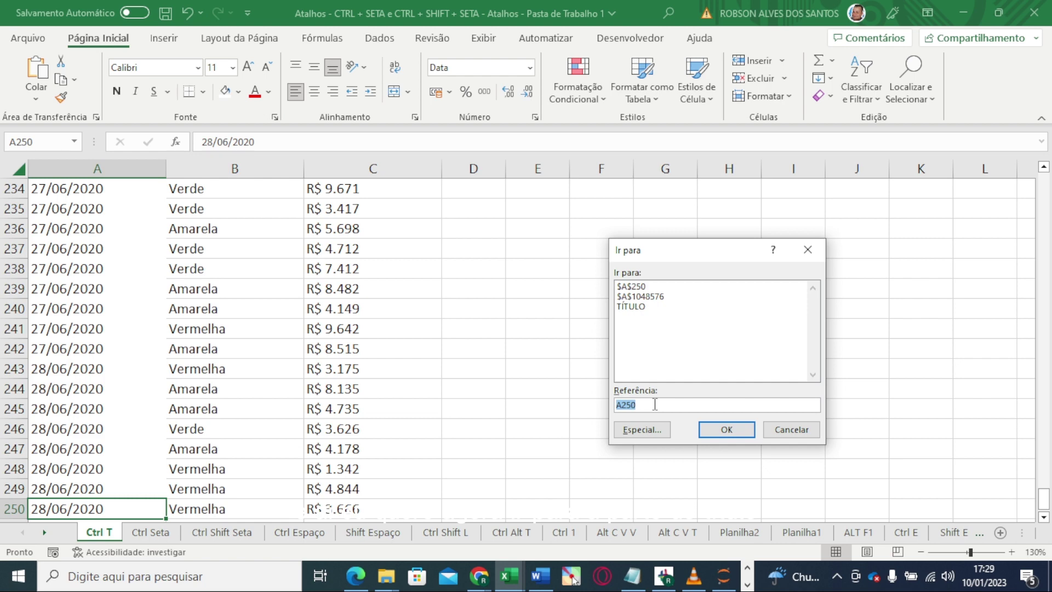
text(T)
text(ÍT)
text(ULO)
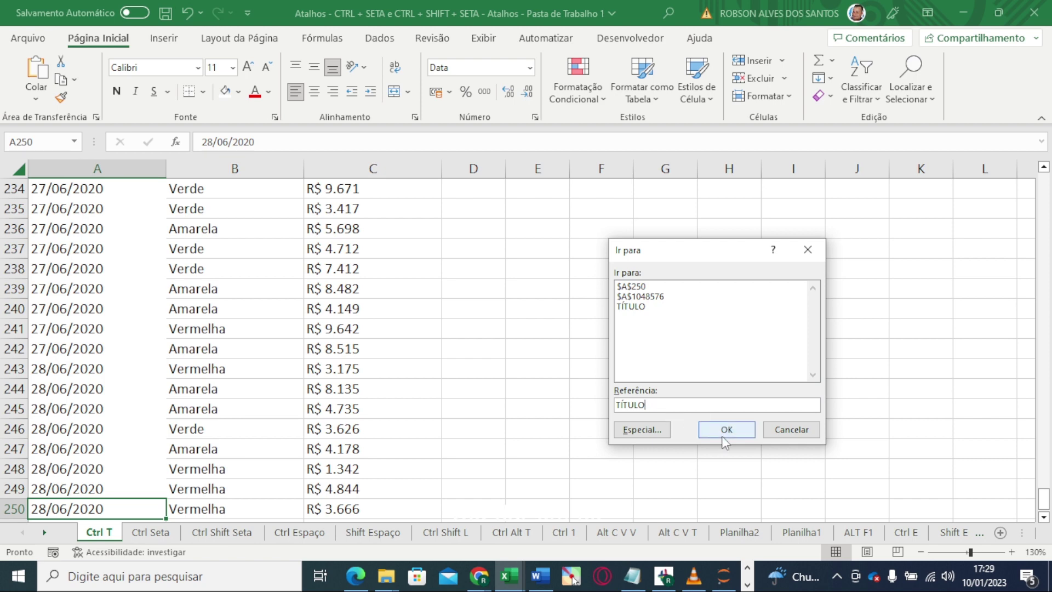
click(723, 432)
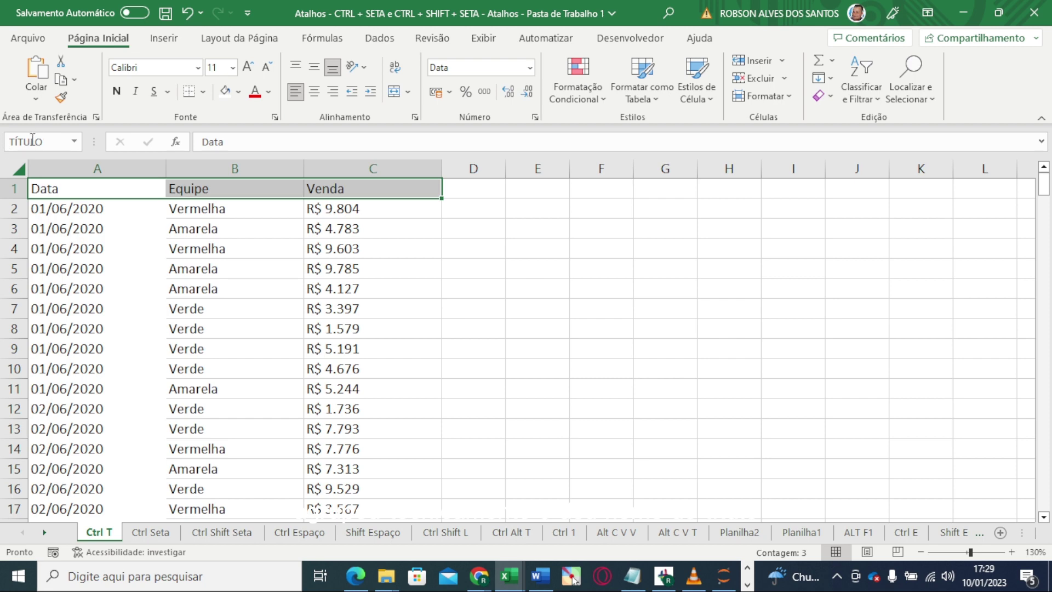
click(203, 92)
click(222, 253)
click(238, 92)
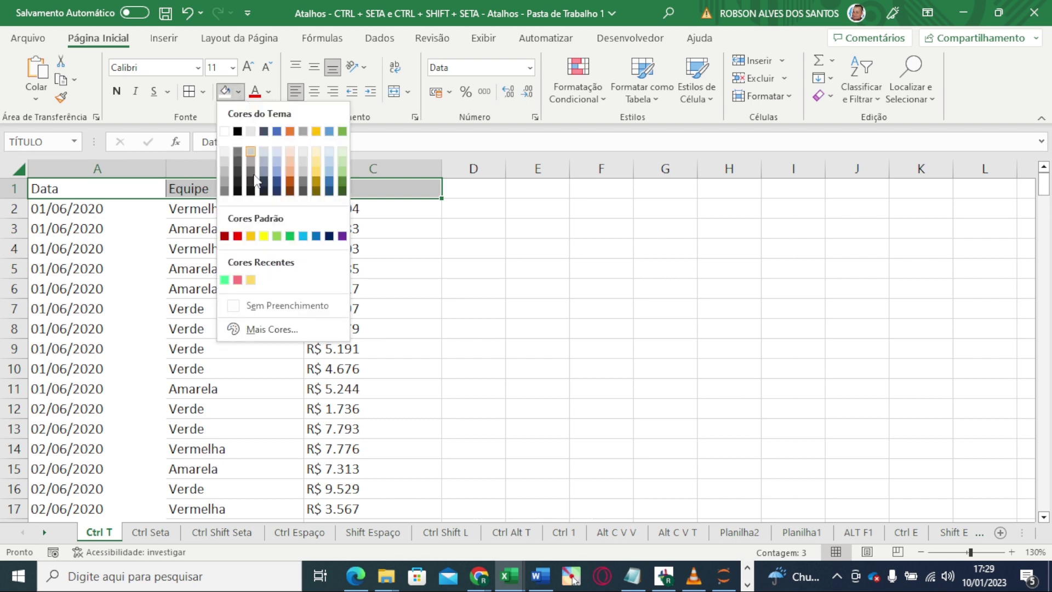
click(268, 234)
click(321, 210)
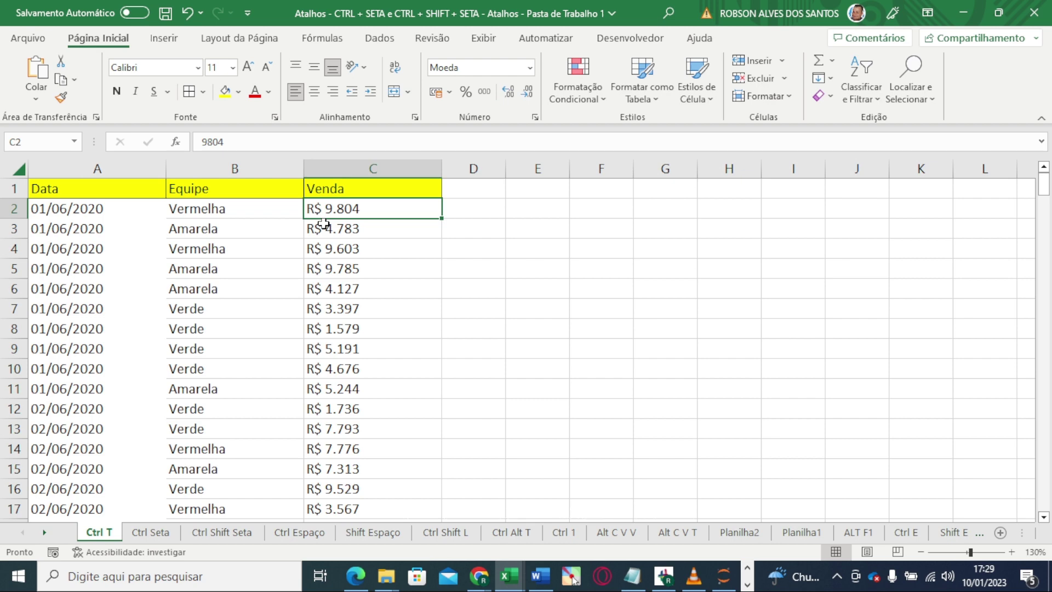
drag(72, 191, 110, 566)
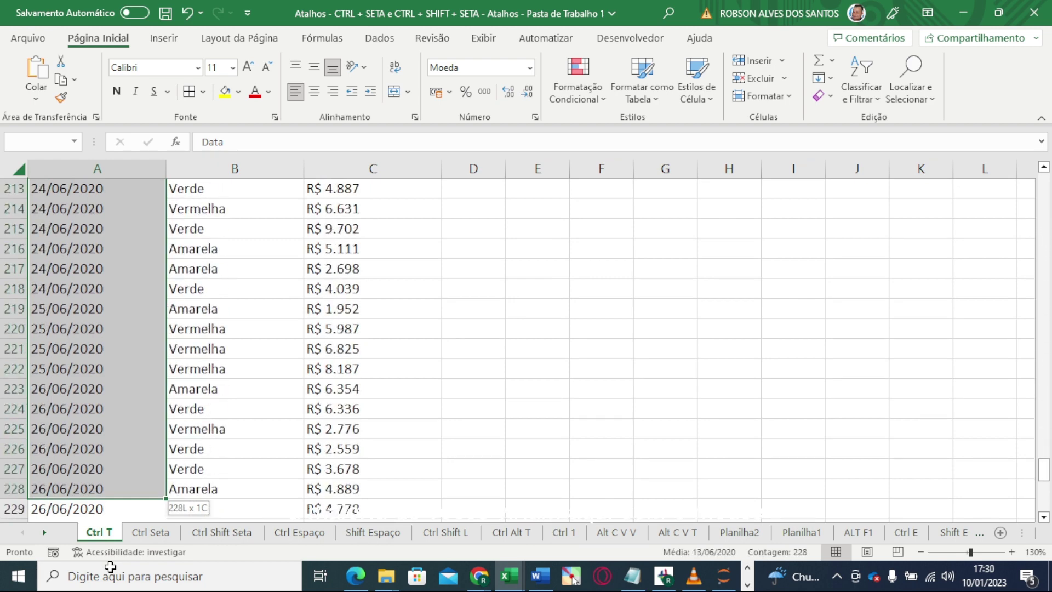
drag(110, 566, 123, 468)
scroll(958, 415, up, 8)
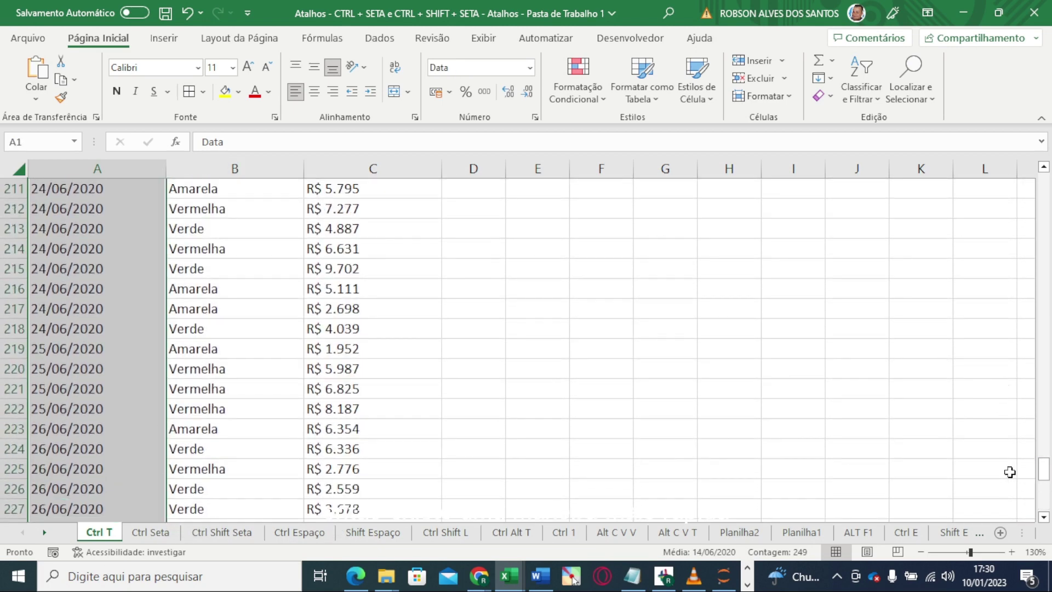
scroll(118, 472, down, 4)
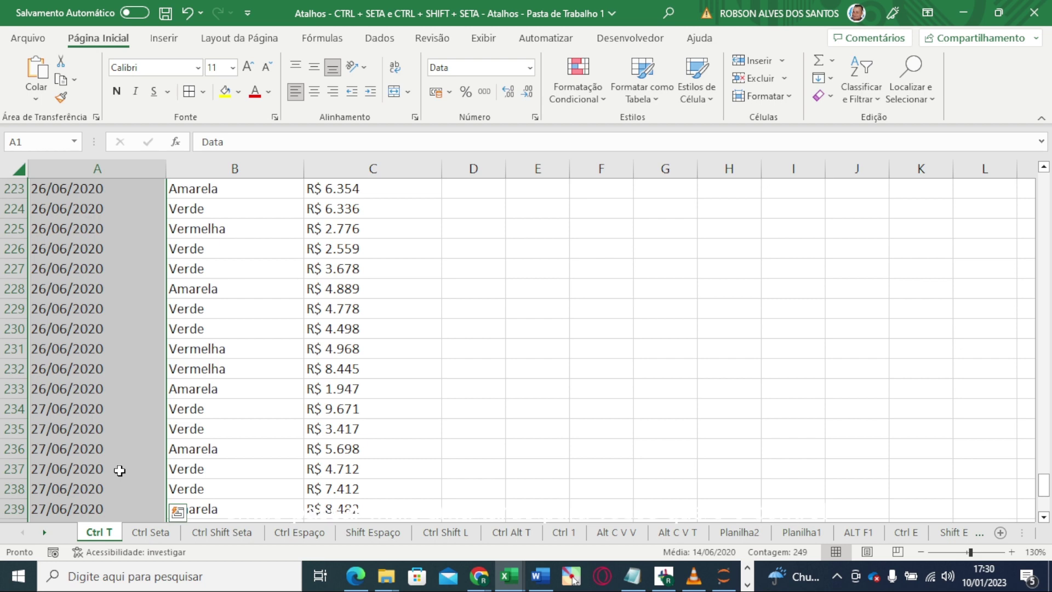
key(ctrl+q)
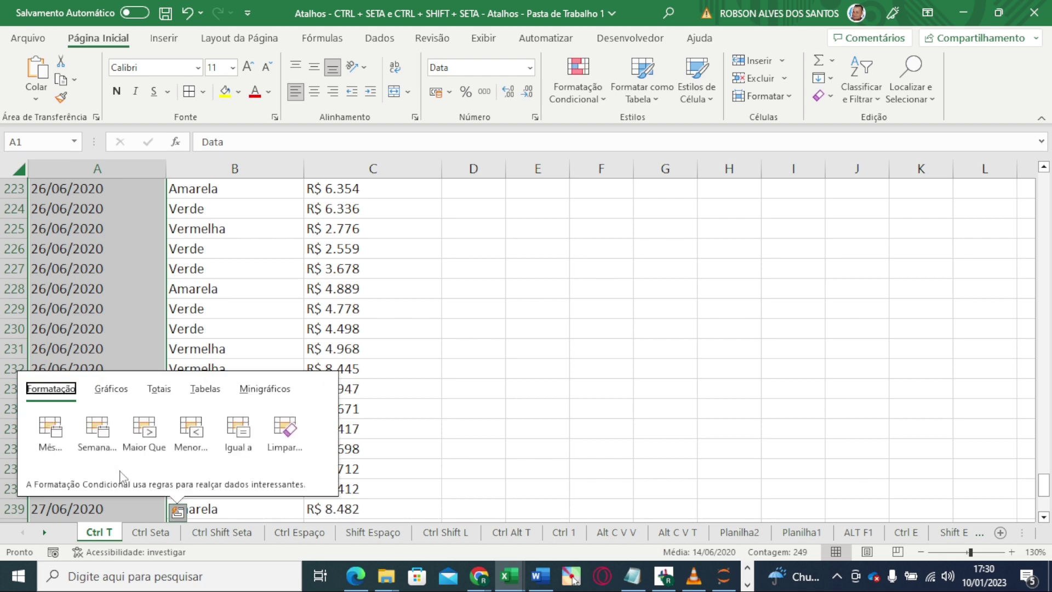
click(411, 361)
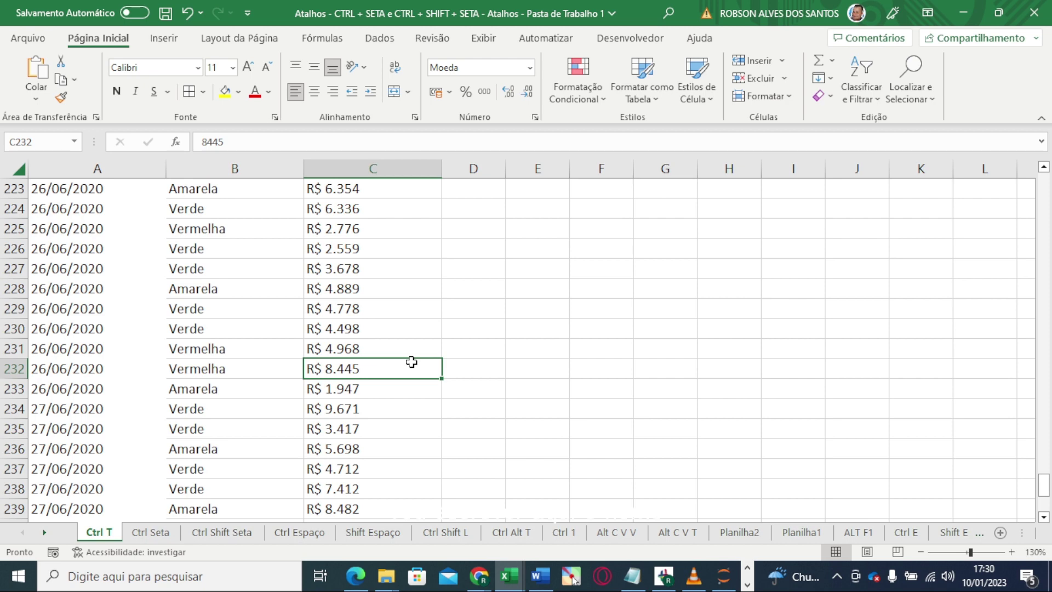
click(275, 141)
key(BackSpace)
key(BackSpace)
key(BackSpace)
key(BackSpace)
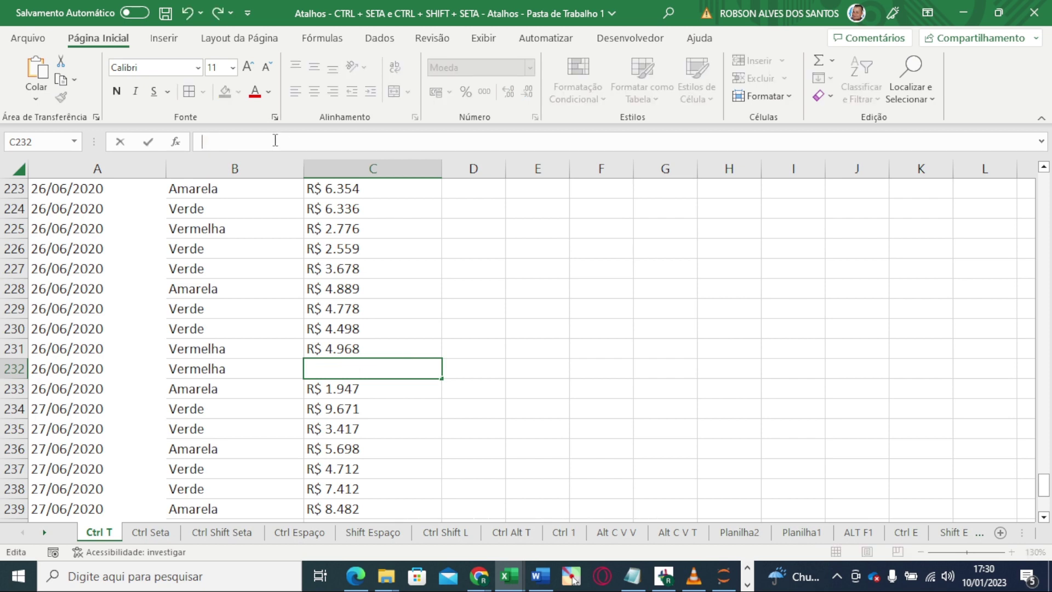
text(HOME)
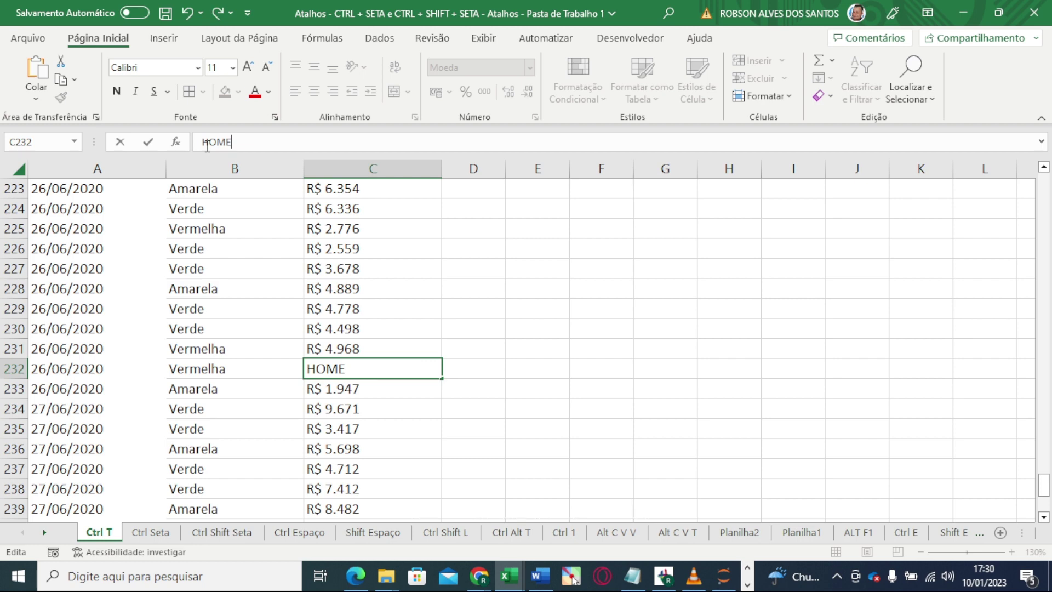
key(BackSpace)
key(BackSpace)
key(BackSpace)
key(BackSpace)
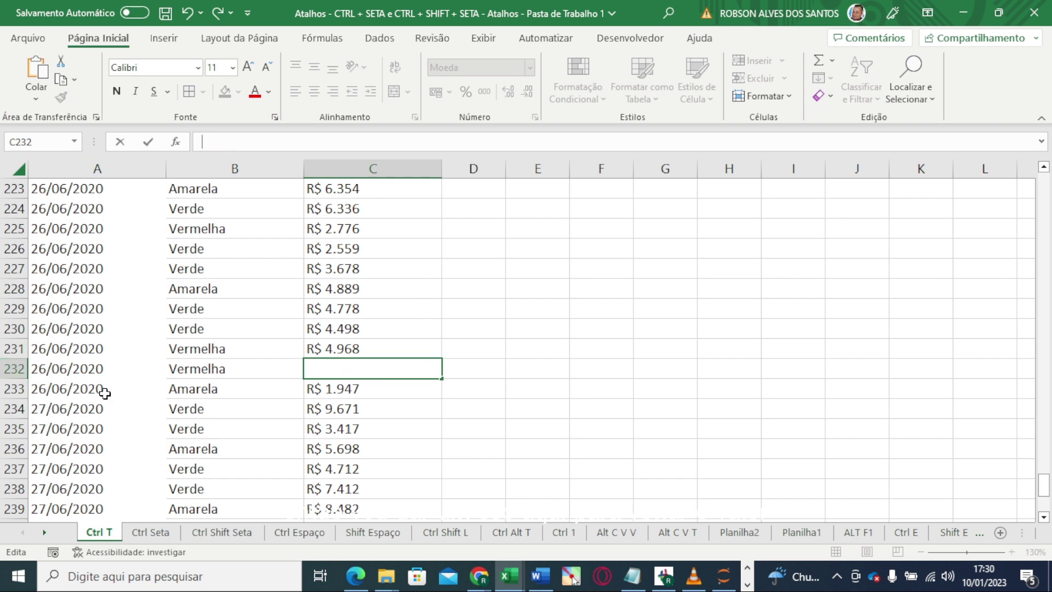
key(Escape)
scroll(104, 393, down, 2)
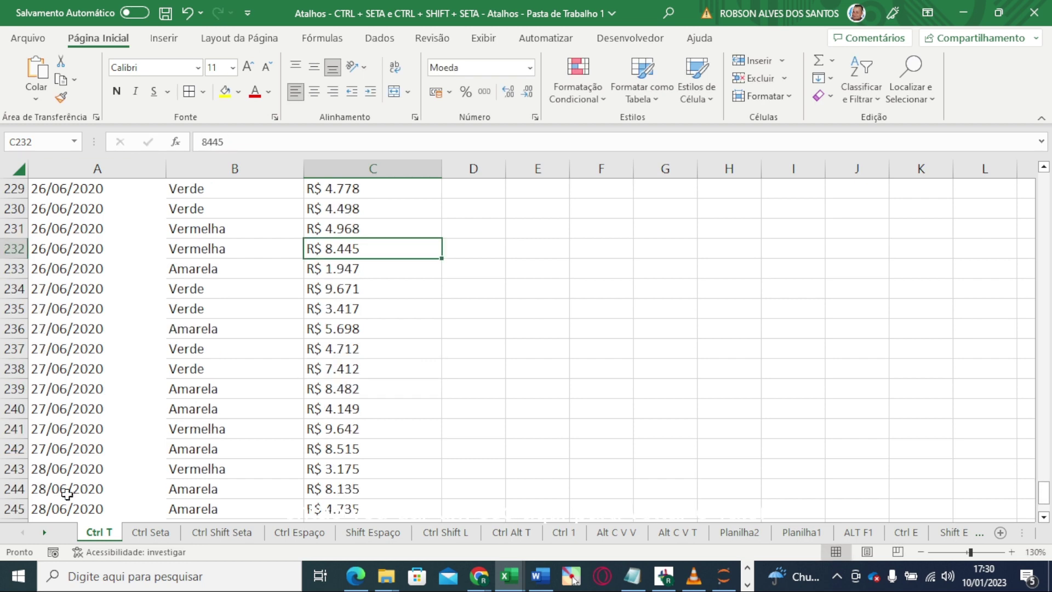
click(67, 491)
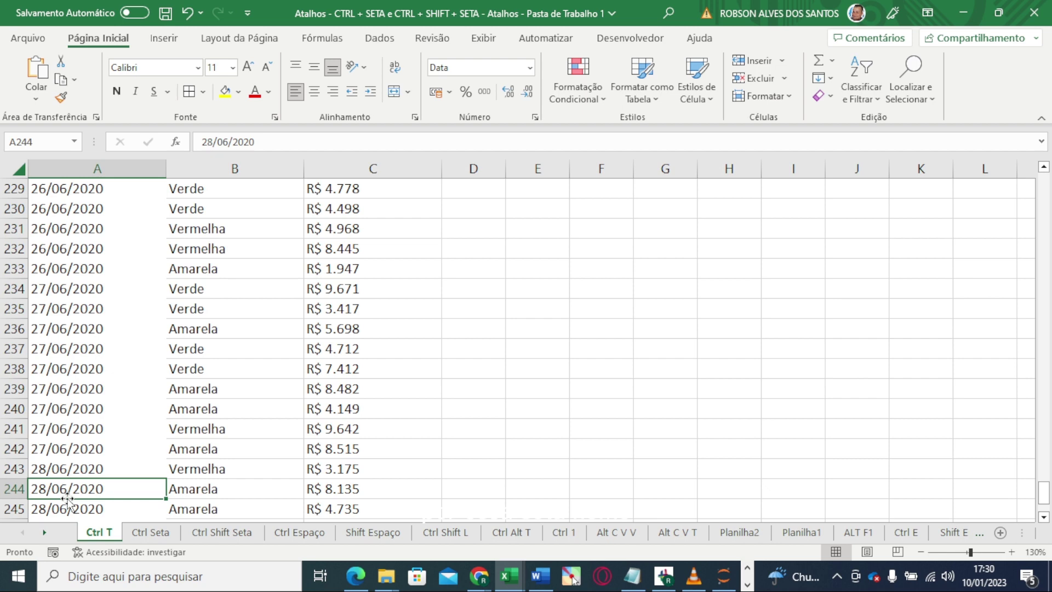
key(ctrl+Up)
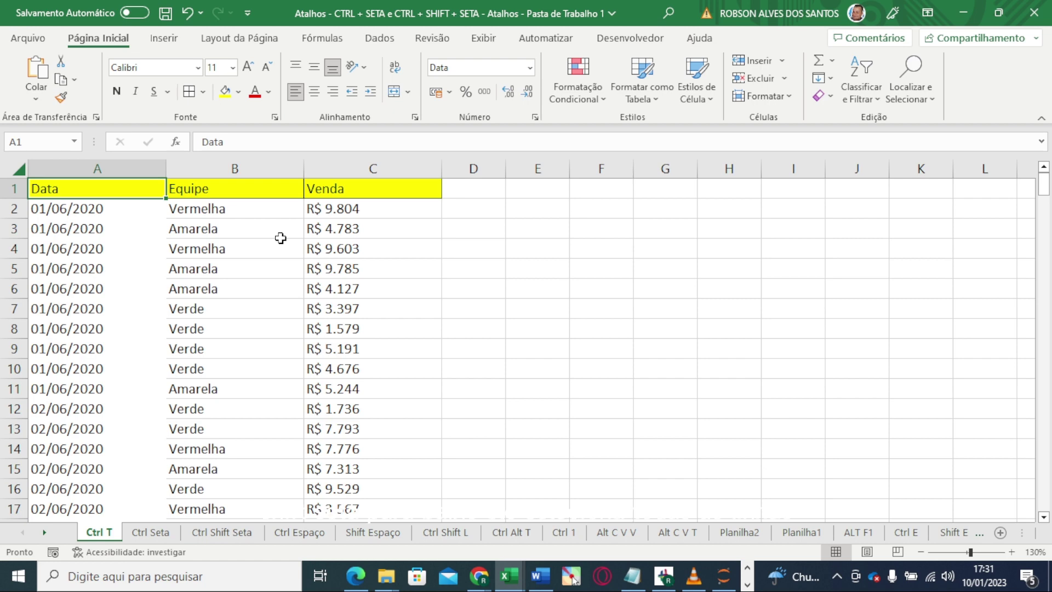
Step: Select A1:C250 and apply Todas as Bordas, then undo it
key(ctrl+shift+Down)
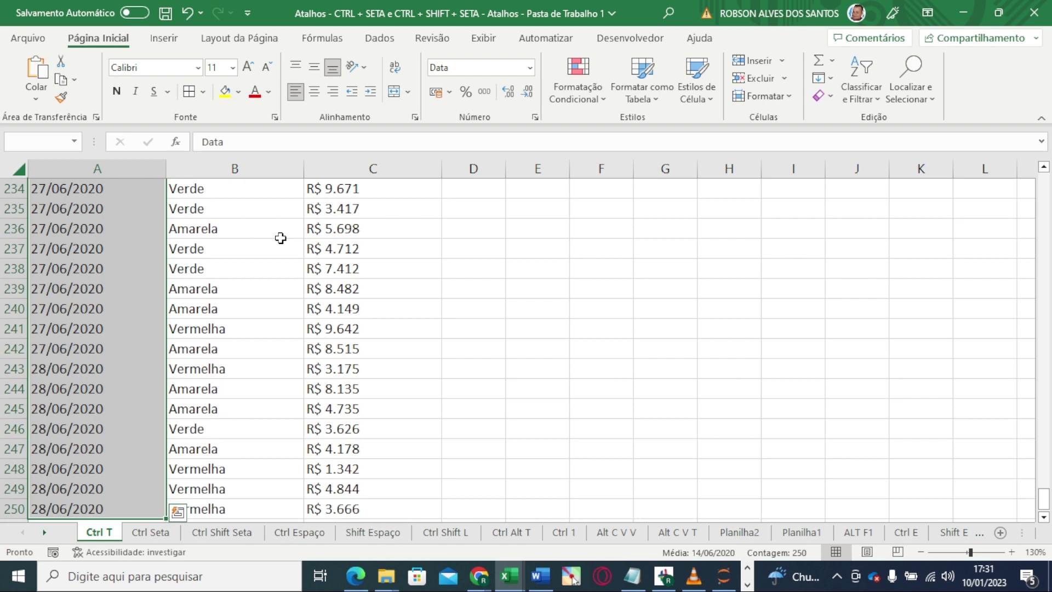
key(ctrl+shift+Right)
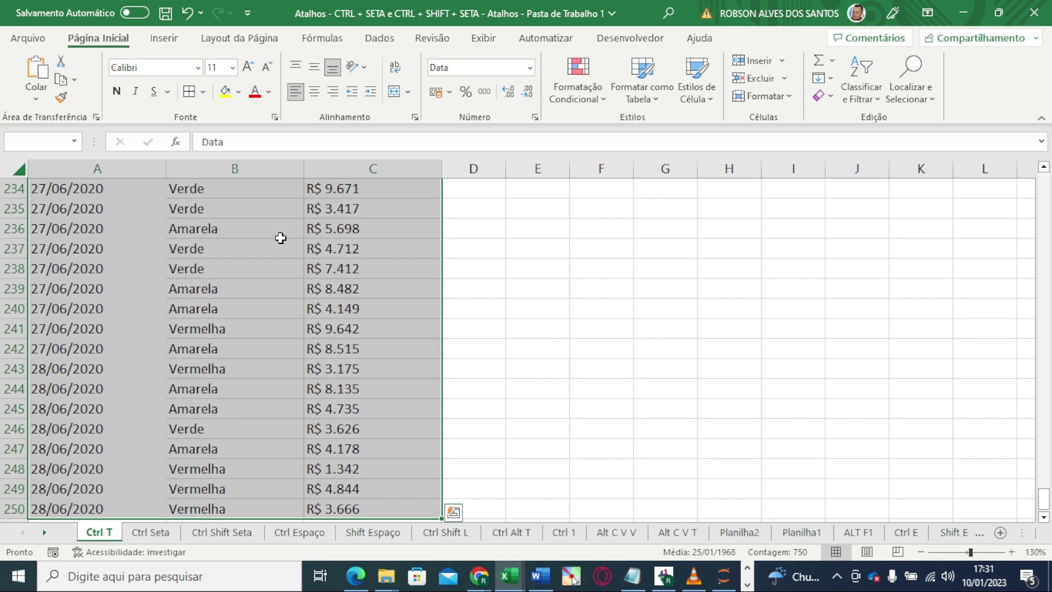
click(203, 92)
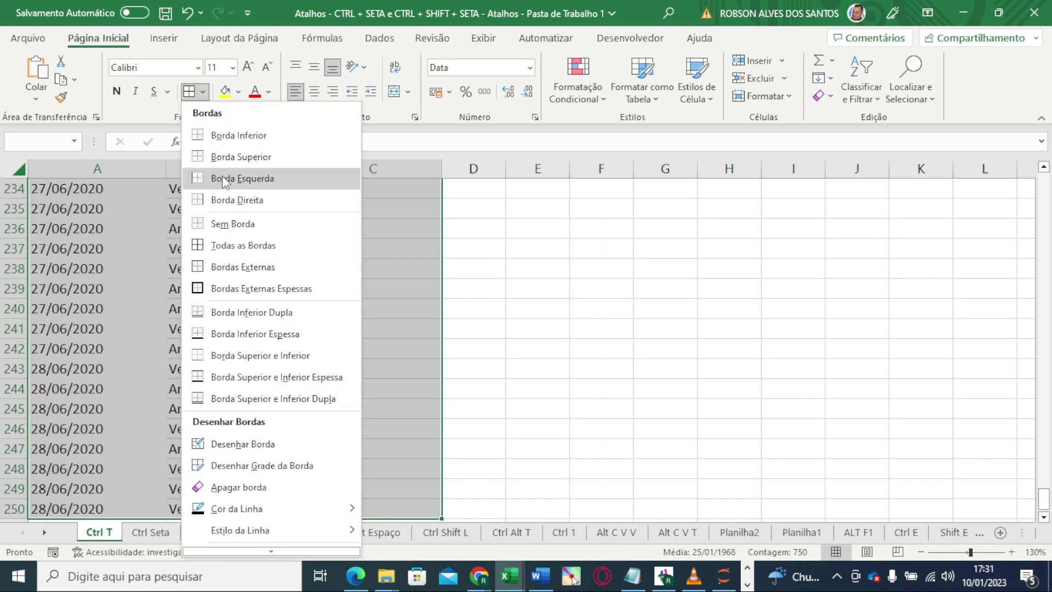
click(244, 267)
key(ctrl+BackSpace)
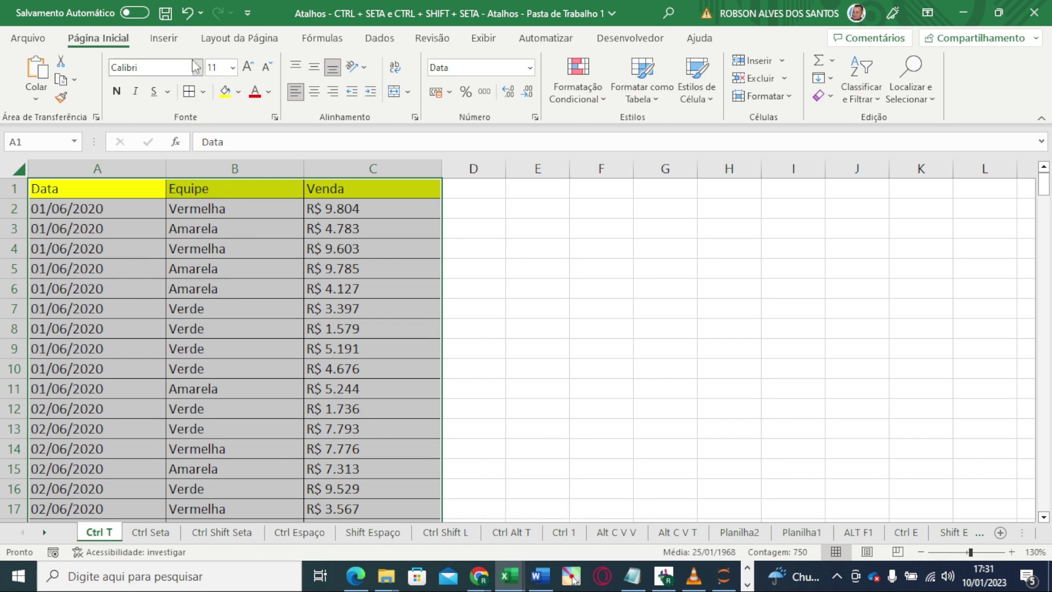
click(183, 17)
Step: Reselect A1:C250 with Ctrl+Shift+End and reapply Todas as Bordas to every cell
click(224, 302)
key(ctrl+shift+Down)
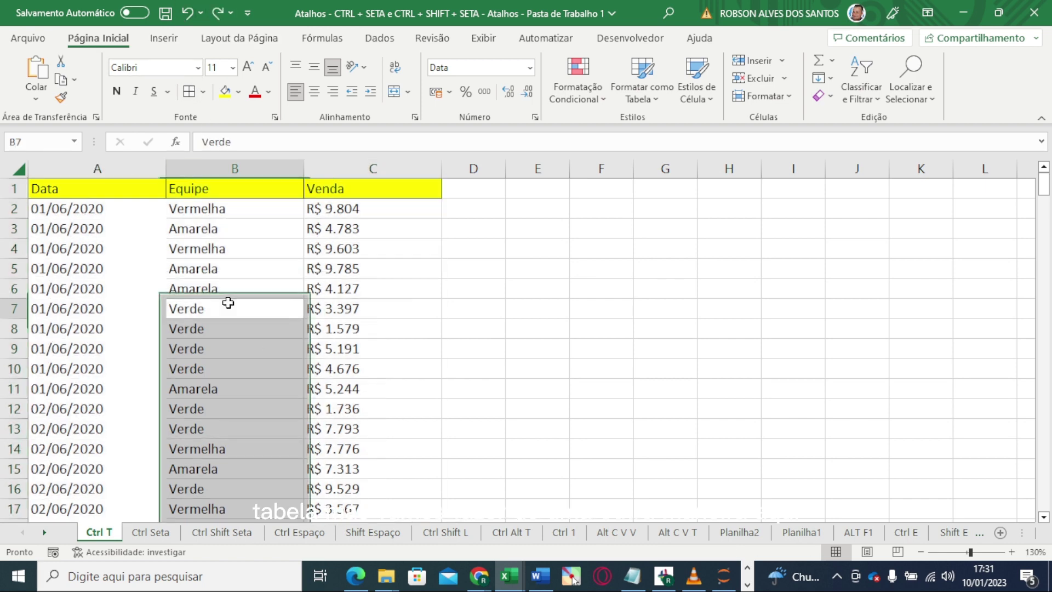
click(83, 192)
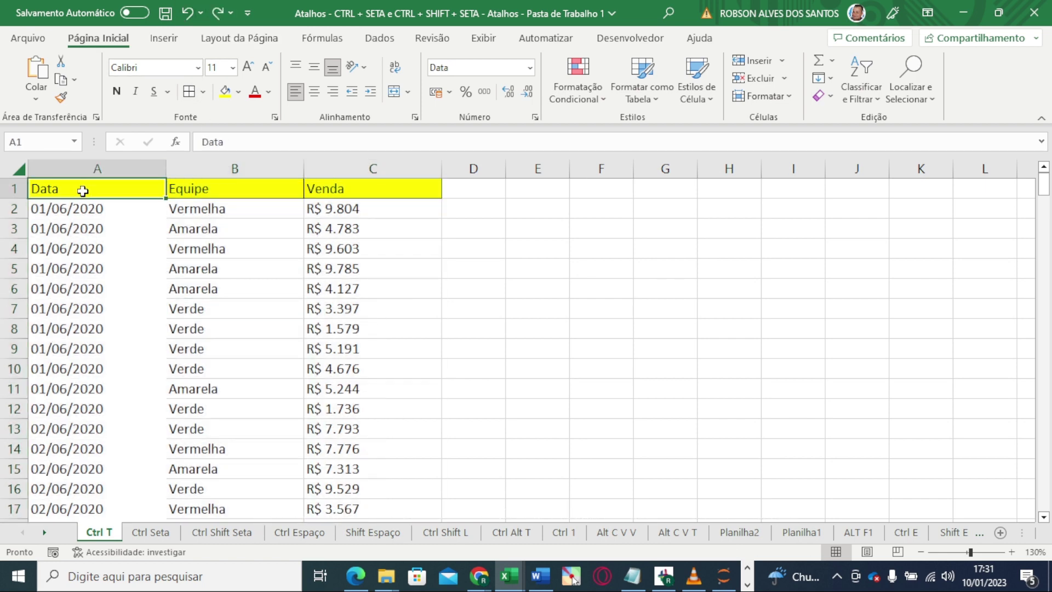
key(ctrl+shift+End)
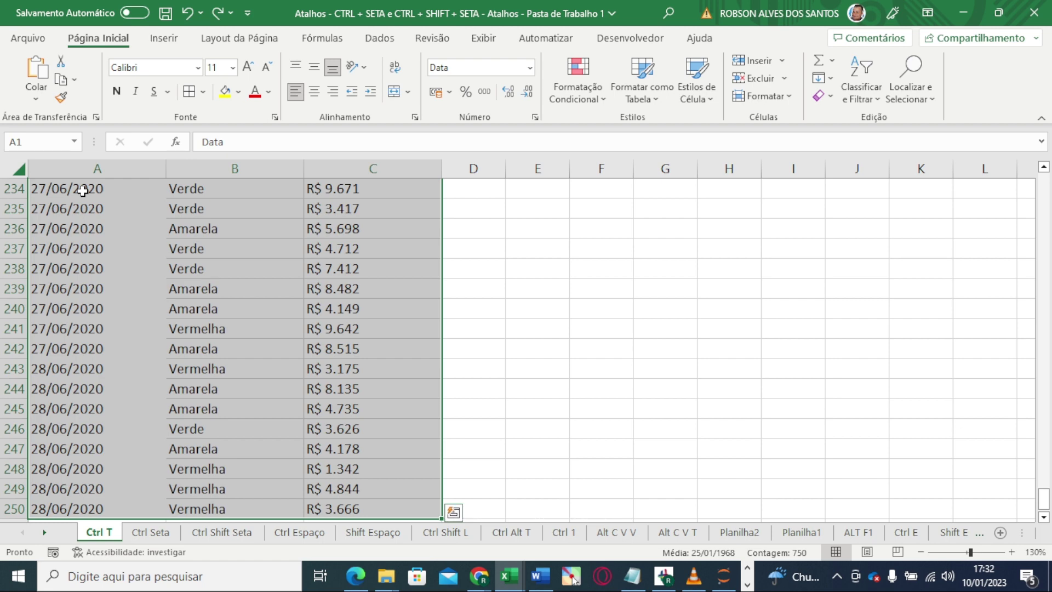
scroll(159, 263, up, 4)
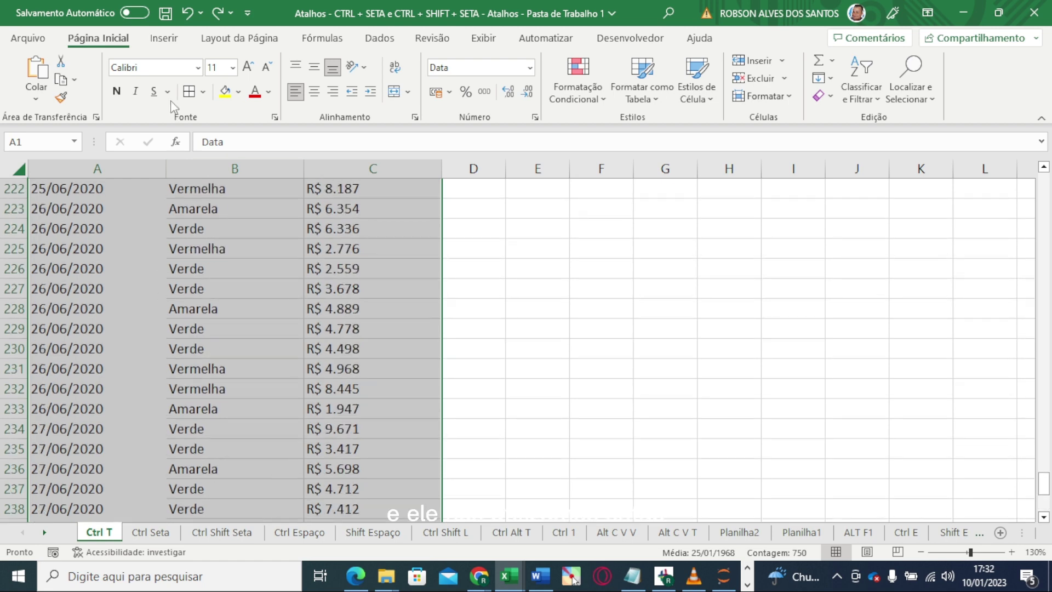
click(202, 91)
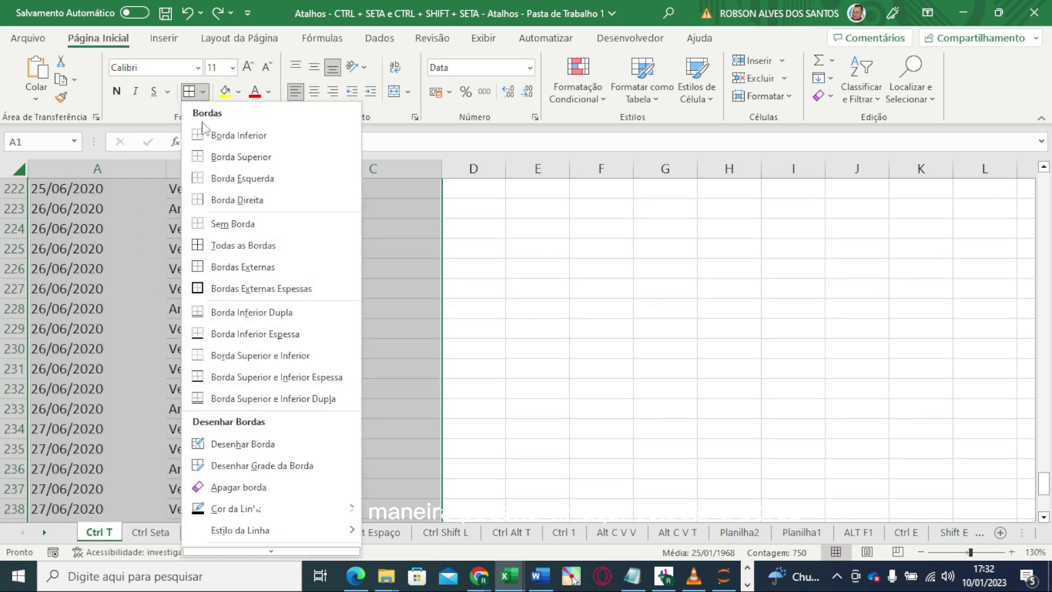
click(241, 266)
scroll(233, 244, up, 9)
scroll(258, 279, up, 20)
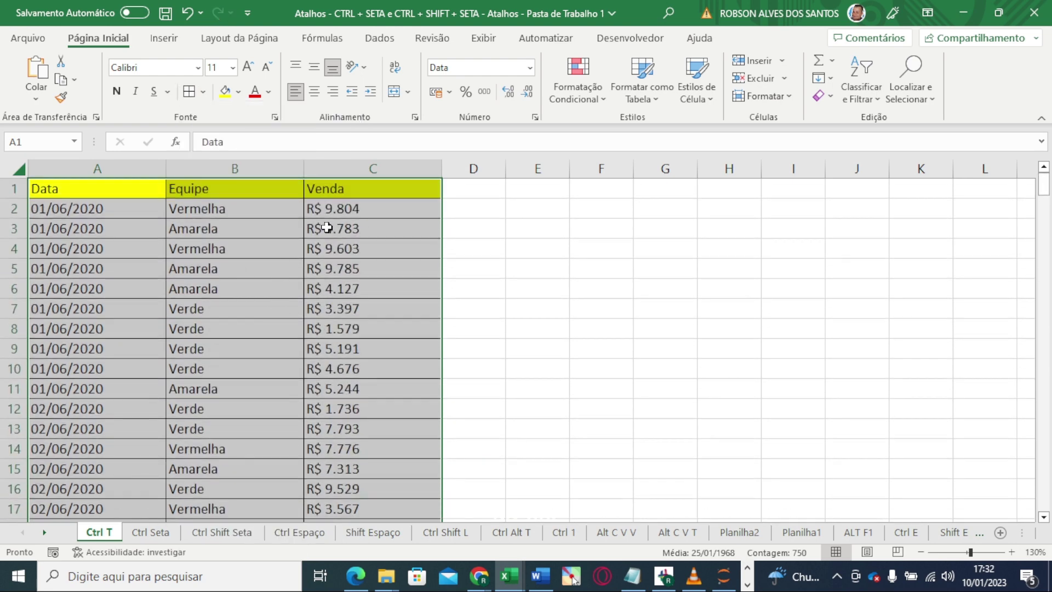
click(353, 216)
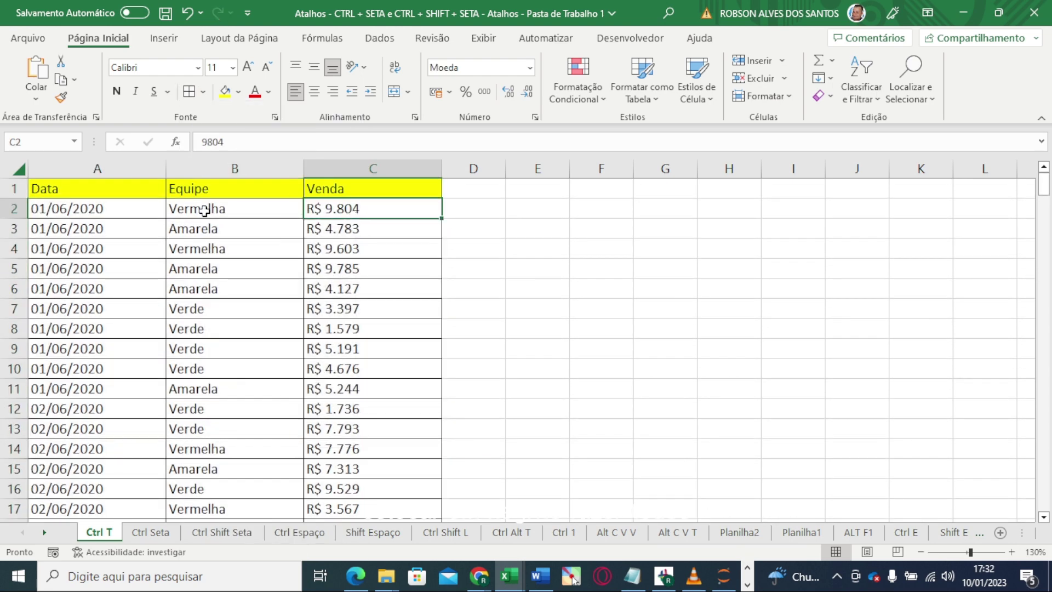